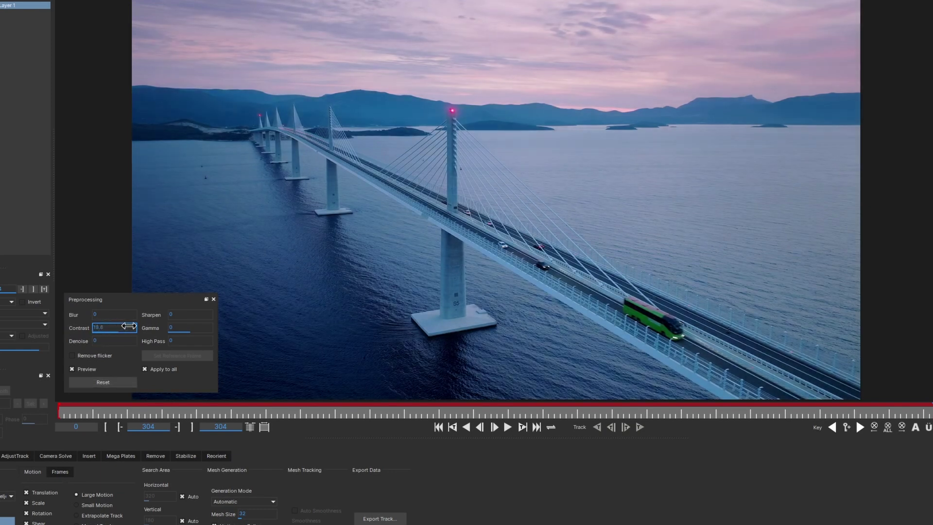
# - Test Contrast on the bridge clip, Gamma on the wall clip, Preview on/off, and heavy Blur on the profile clip
pyautogui.moveTo(138, 326); pyautogui.dragTo(183, 327)
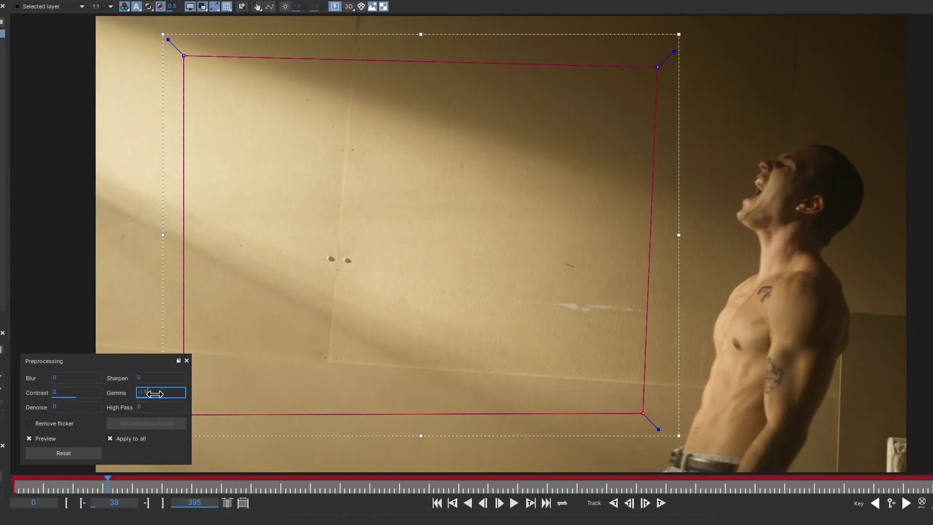
pyautogui.moveTo(146, 391)
pyautogui.mouseDown()
pyautogui.moveTo(99, 393)
pyautogui.moveTo(127, 392)
pyautogui.mouseUp()
pyautogui.click(59, 440)
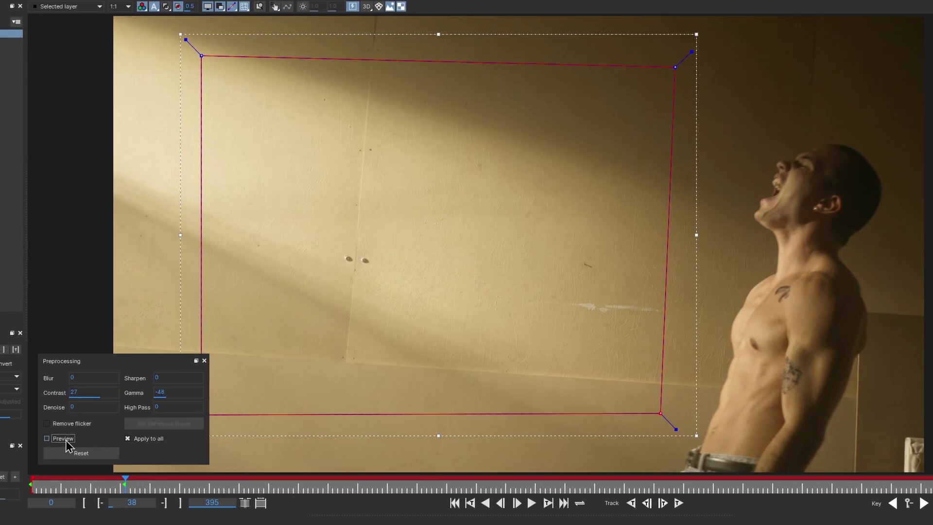
pyautogui.click(68, 439)
pyautogui.click(68, 439)
pyautogui.click(68, 439)
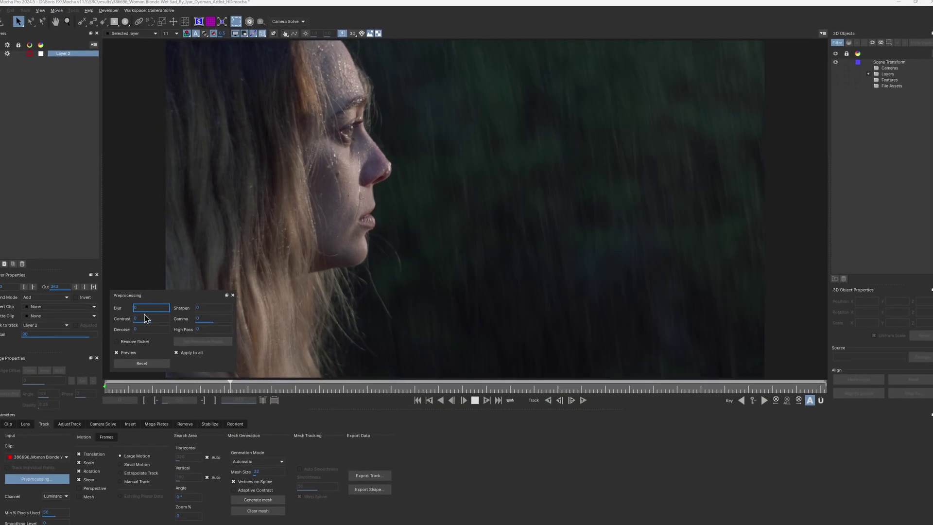
pyautogui.moveTo(142, 312); pyautogui.dragTo(136, 330)
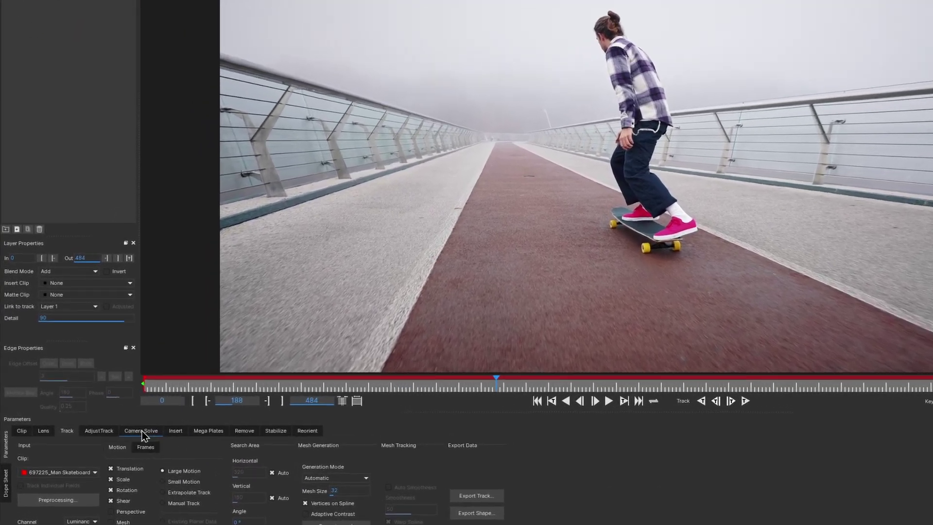
# - In the Camera Solve preprocessing, set High Pass to 2.4 and play the filtered skateboard clip
pyautogui.click(121, 423)
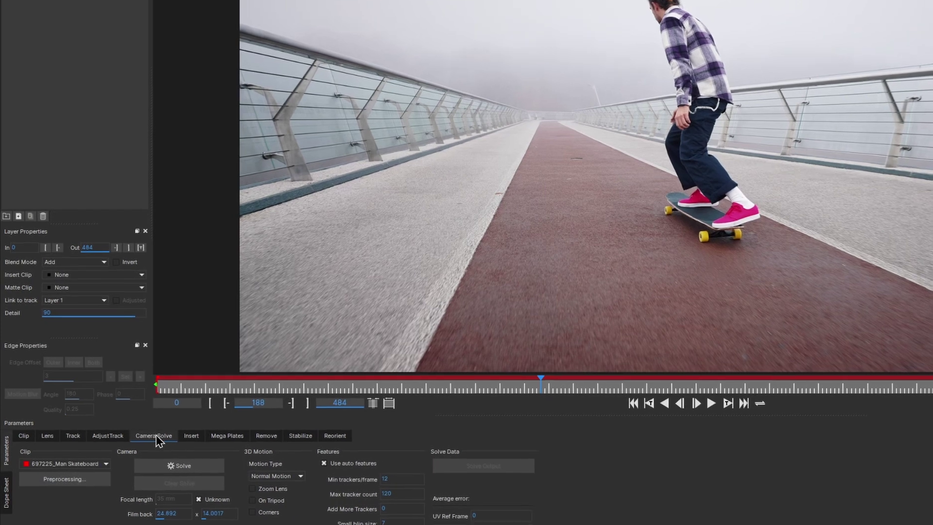
pyautogui.click(54, 457)
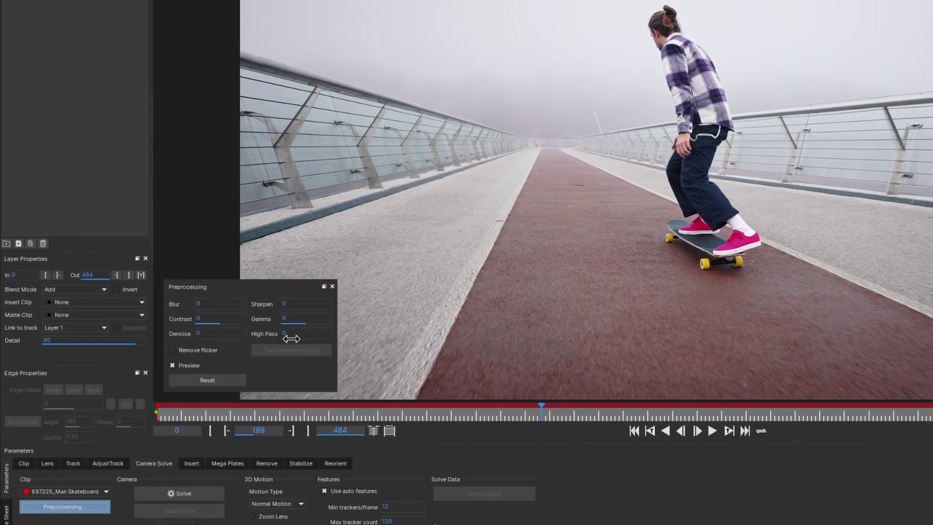
pyautogui.moveTo(292, 306); pyautogui.dragTo(326, 338)
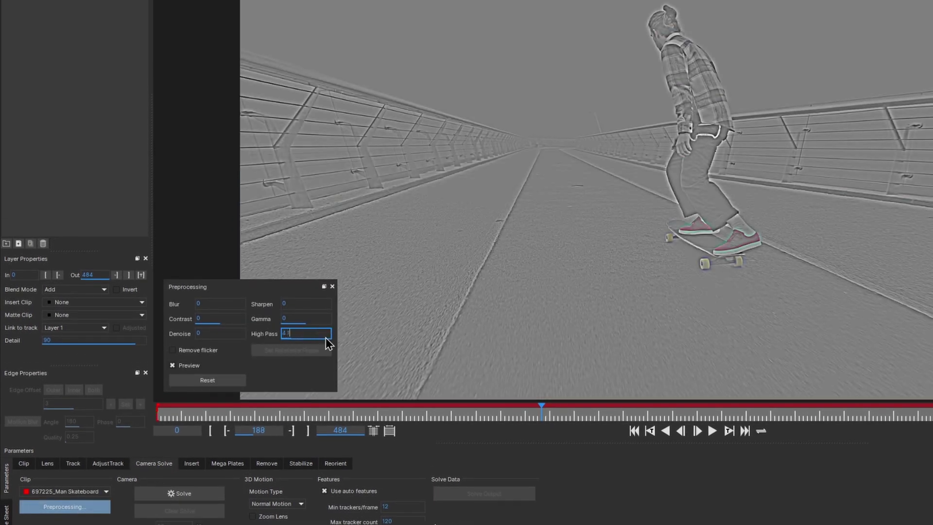
pyautogui.click(712, 431)
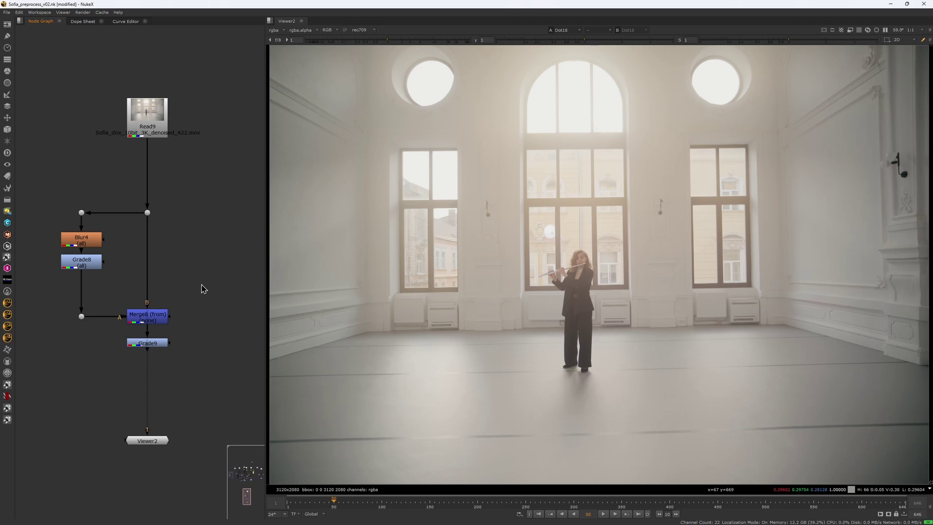
# - View Blur4's blurred plate and Grade9's edge image in turn, twice
pyautogui.click(97, 247)
pyautogui.press('1')
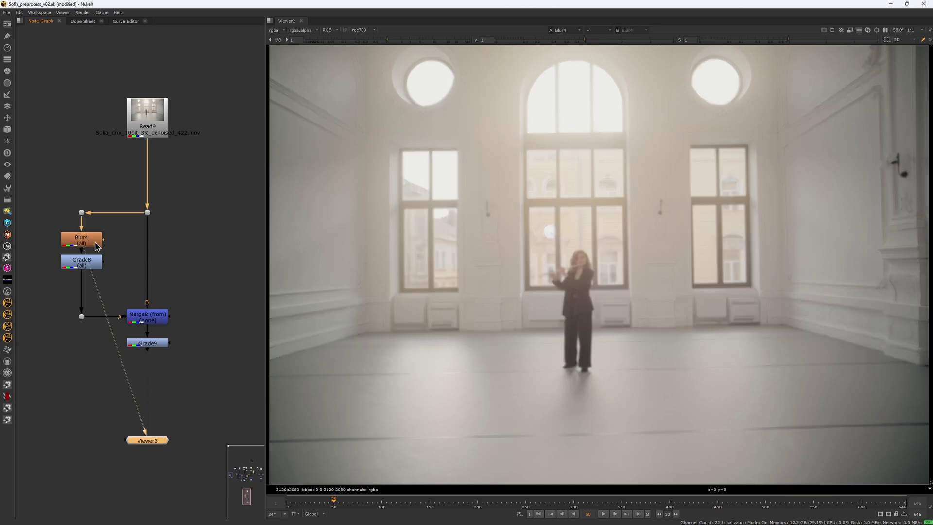
pyautogui.click(149, 344)
pyautogui.press('1')
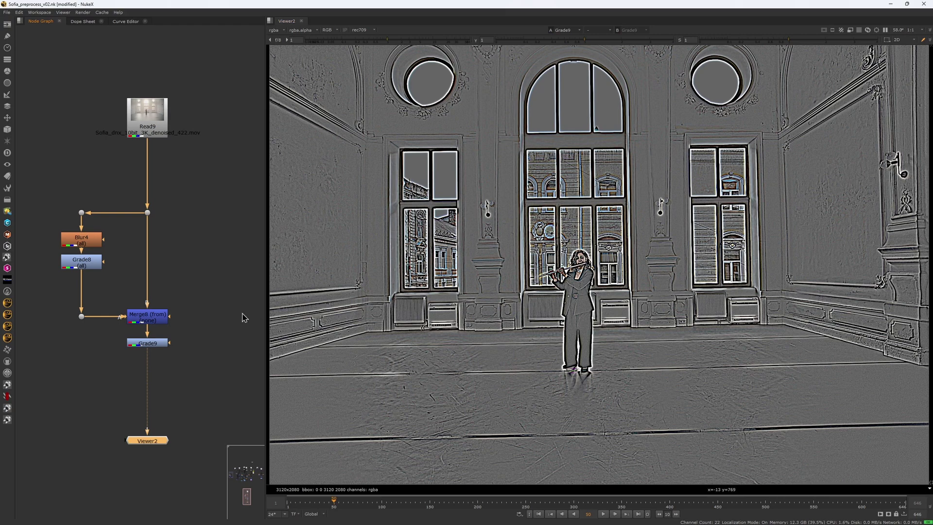
pyautogui.click(92, 243)
pyautogui.press('1')
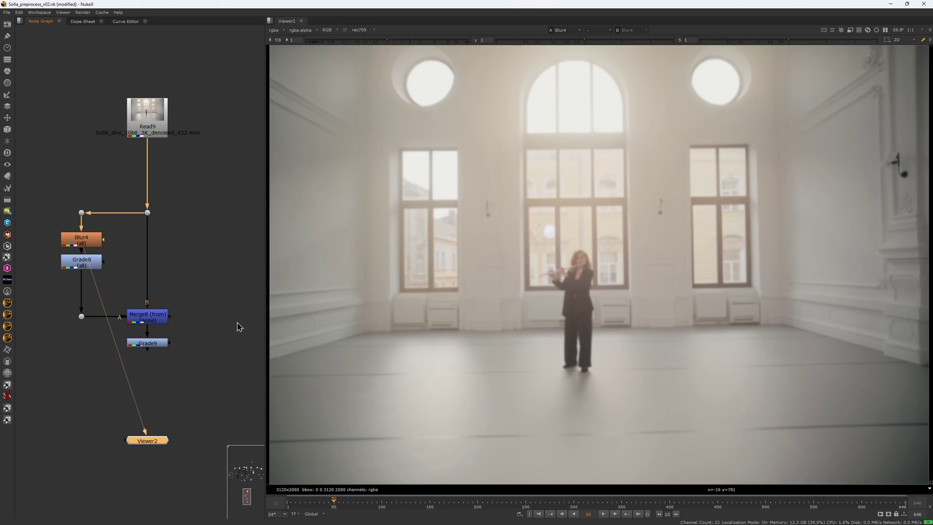
pyautogui.click(153, 344)
pyautogui.press('1')
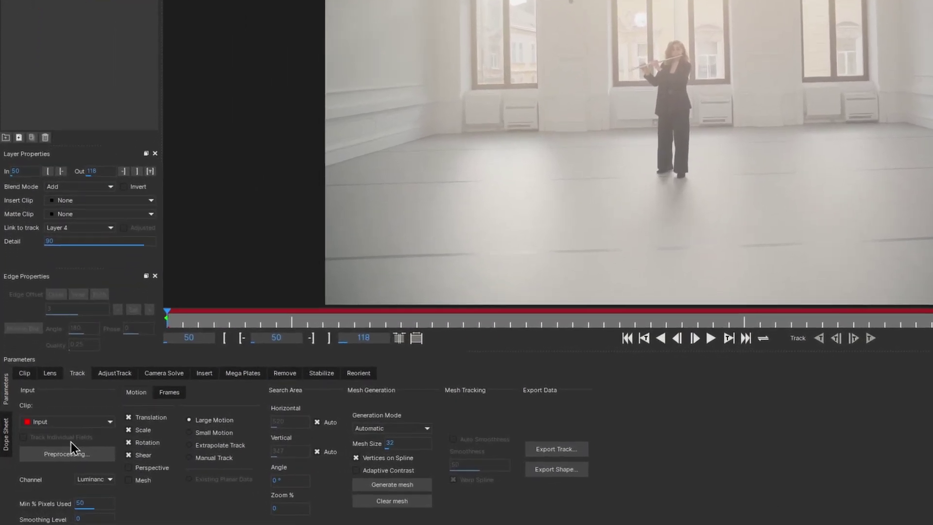
# - Enter Gamma 14.4, then scrub Gamma down to about -11.4 and Contrast up to about 45
pyautogui.click(72, 452)
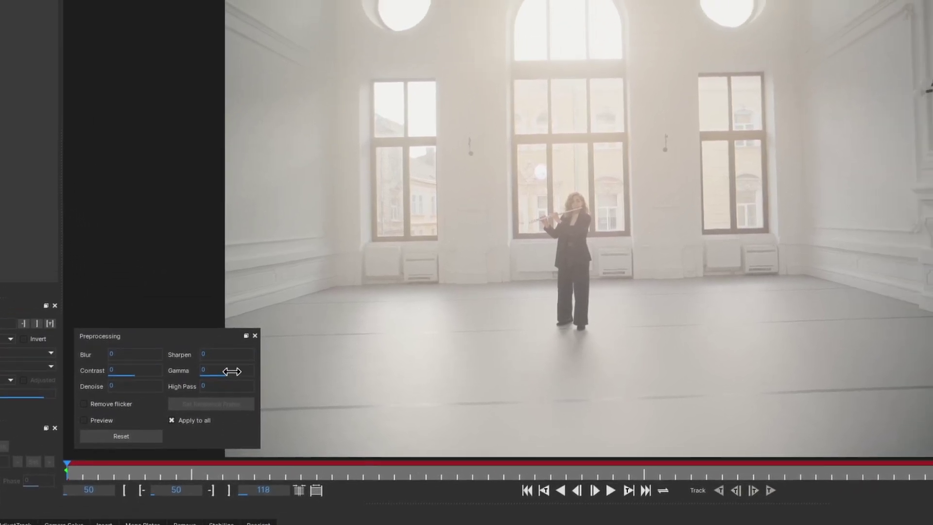
pyautogui.click(343, 310)
pyautogui.write('14.4')
pyautogui.moveTo(185, 407); pyautogui.dragTo(158, 412)
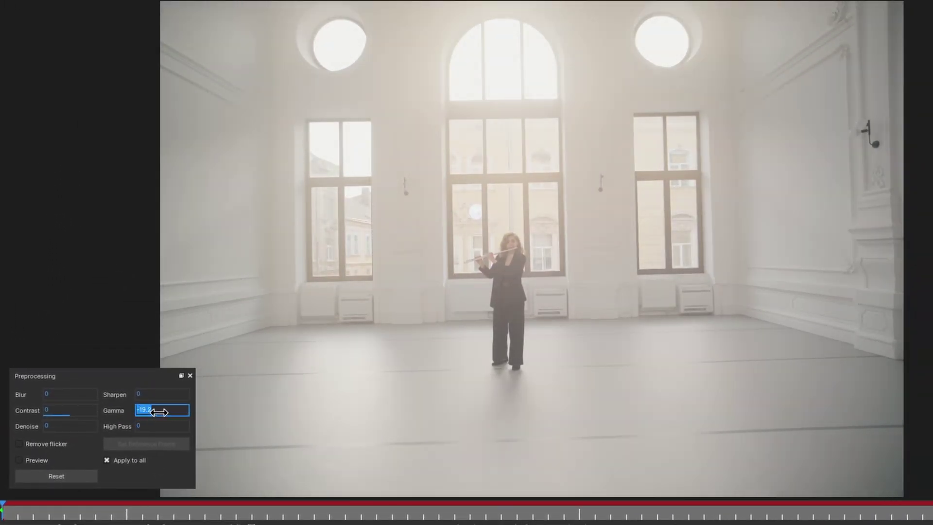
pyautogui.moveTo(74, 409); pyautogui.dragTo(114, 410)
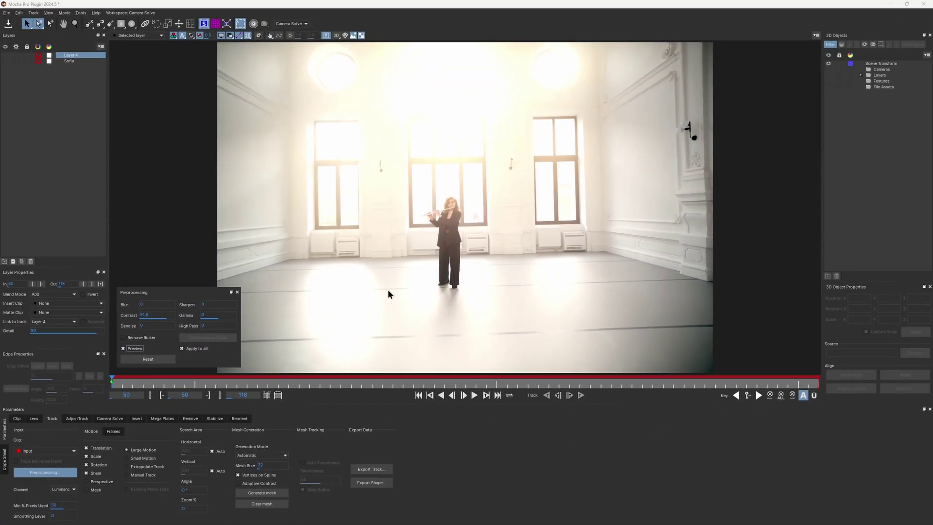
# - Reset the preprocessing values, then set High Pass to 5.5 and Contrast to 96
pyautogui.click(148, 359)
pyautogui.moveTo(210, 327); pyautogui.dragTo(238, 330)
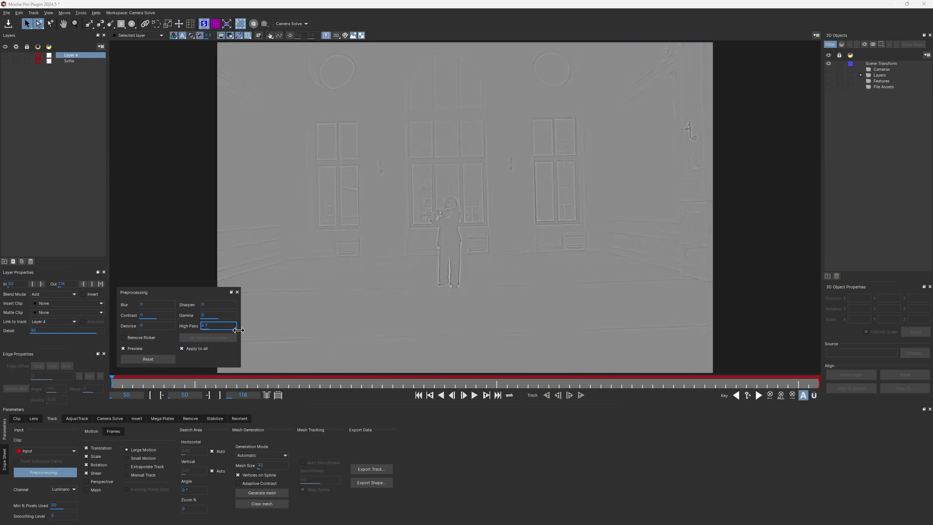
pyautogui.moveTo(184, 316); pyautogui.dragTo(159, 318)
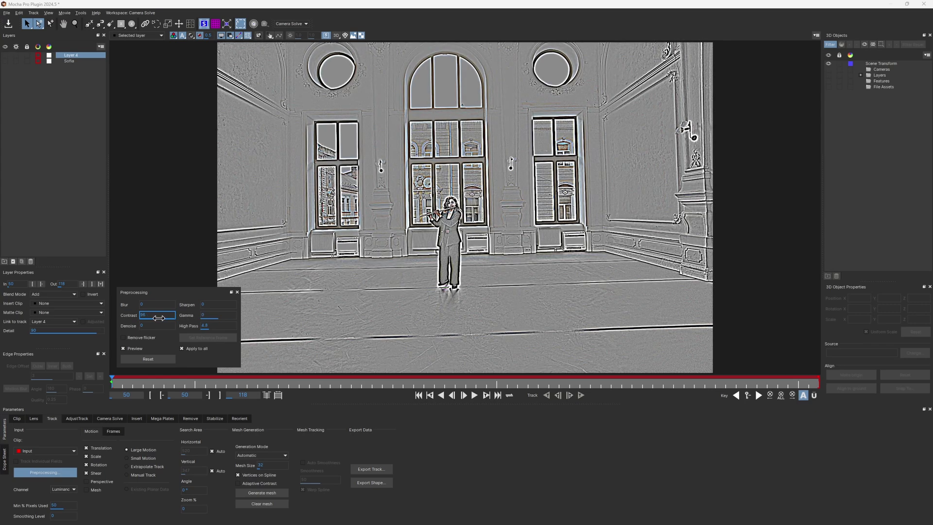
pyautogui.click(208, 327)
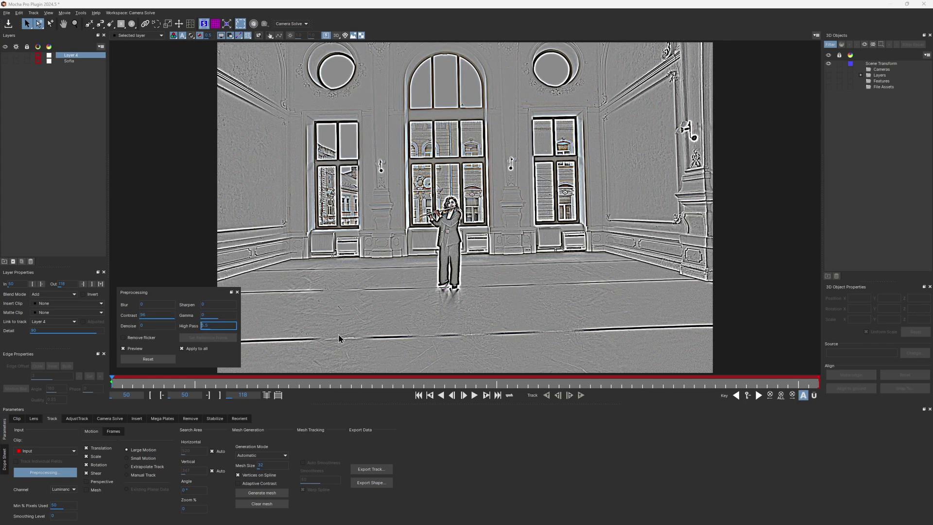
# - Deselect Layer 4 and toggle Preview to compare the filtered image with the original footage
pyautogui.click(441, 334)
pyautogui.scroll(5, 441, 333)
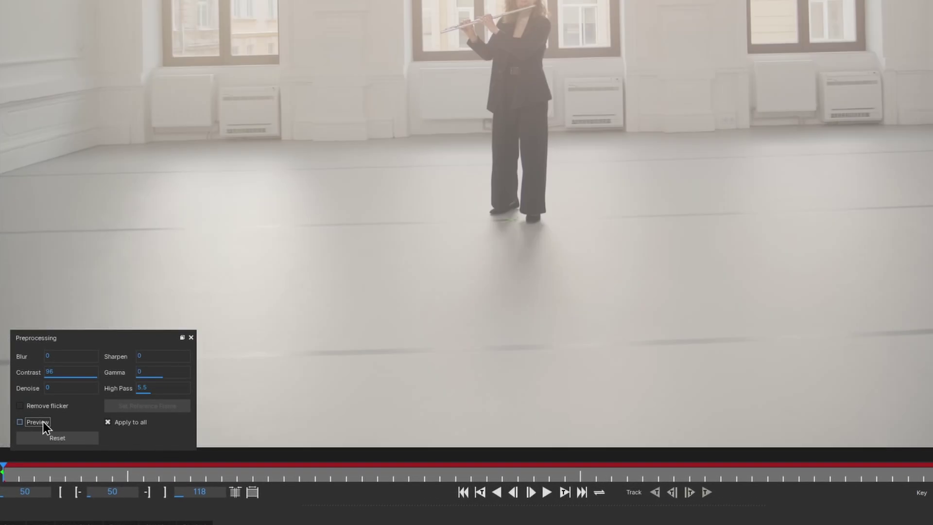
pyautogui.click(43, 421)
pyautogui.click(42, 422)
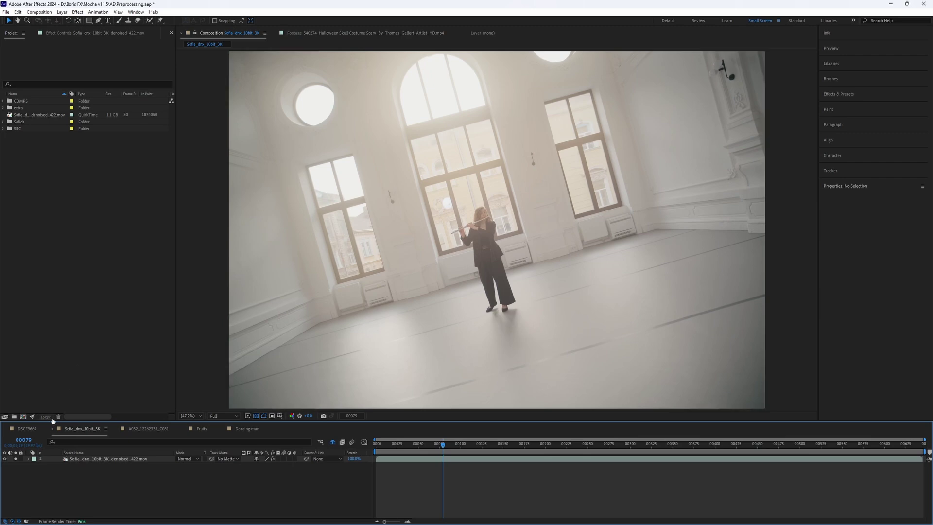
# - Change the project Bit Depth from 32-bit float to 8 bits per channel
pyautogui.click(45, 417)
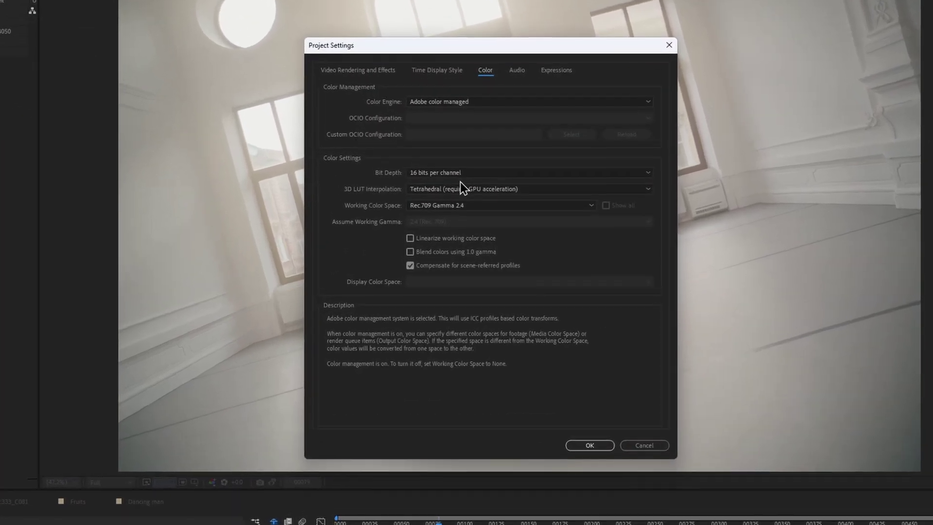
pyautogui.click(491, 176)
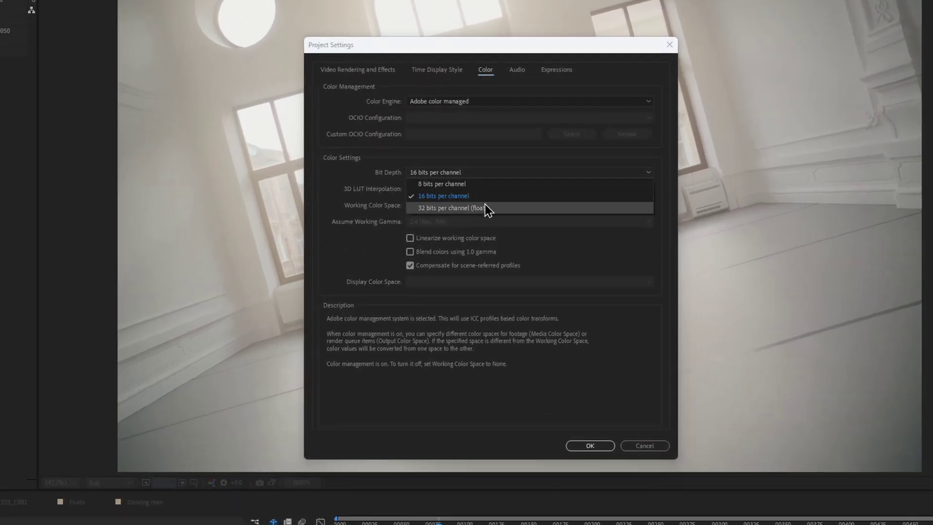
pyautogui.click(485, 208)
pyautogui.click(488, 174)
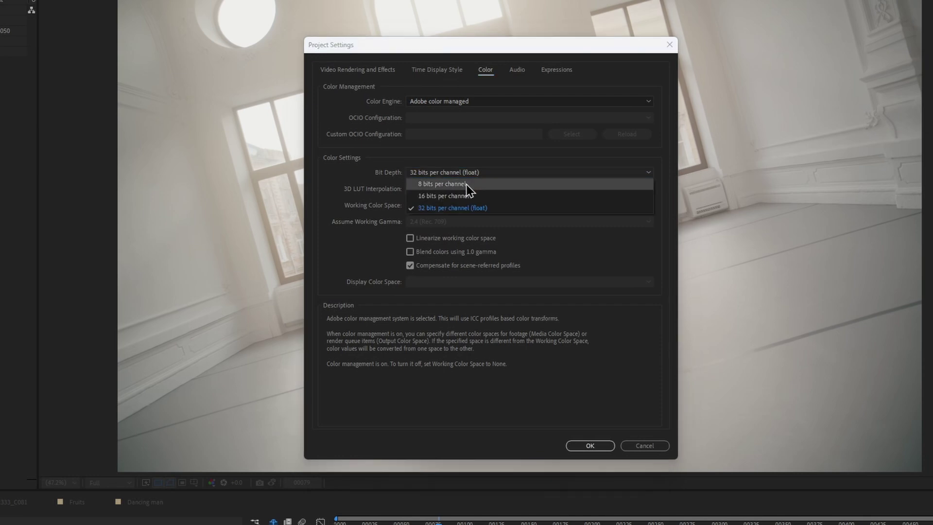
pyautogui.click(478, 185)
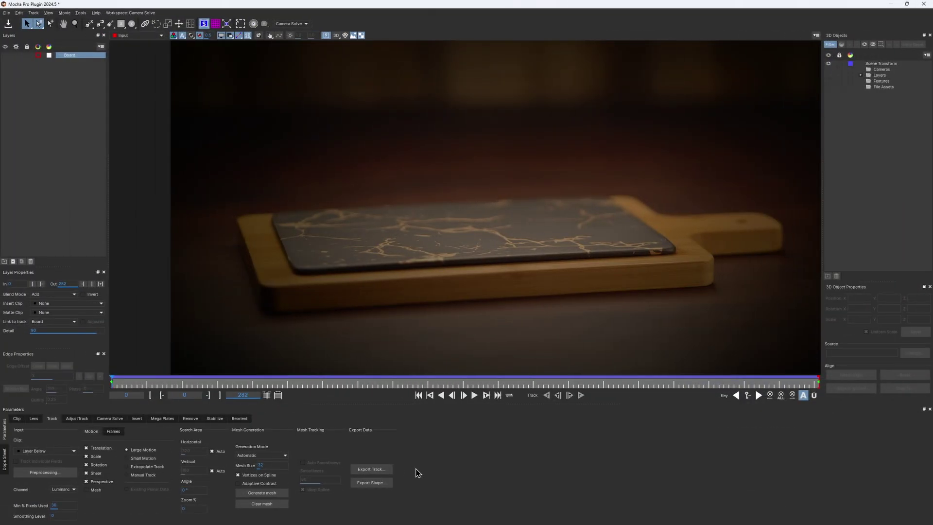
# - Track the Board layer forward across the cutting-board clip
pyautogui.press('t')
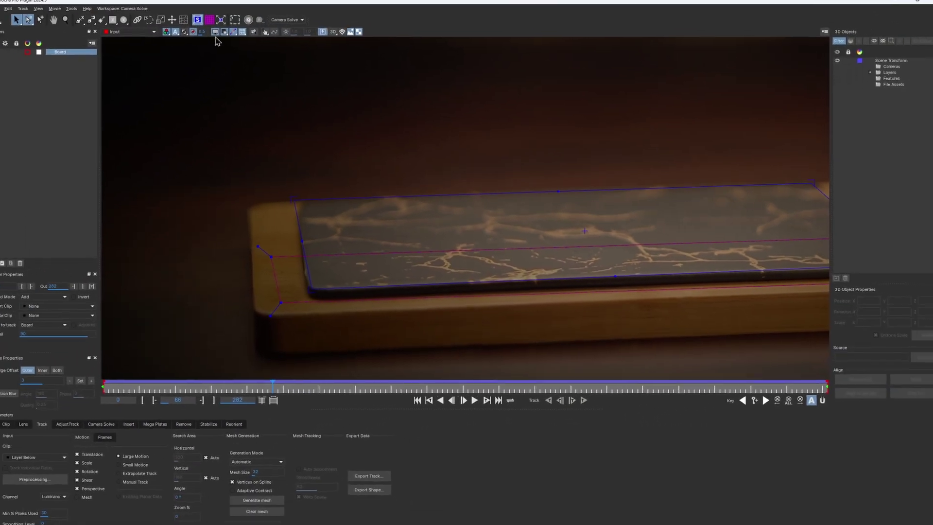
# - From frame 131, hide the perspective grid and track the board forward
pyautogui.moveTo(306, 390)
pyautogui.mouseDown()
pyautogui.moveTo(500, 391)
pyautogui.moveTo(311, 385)
pyautogui.mouseUp()
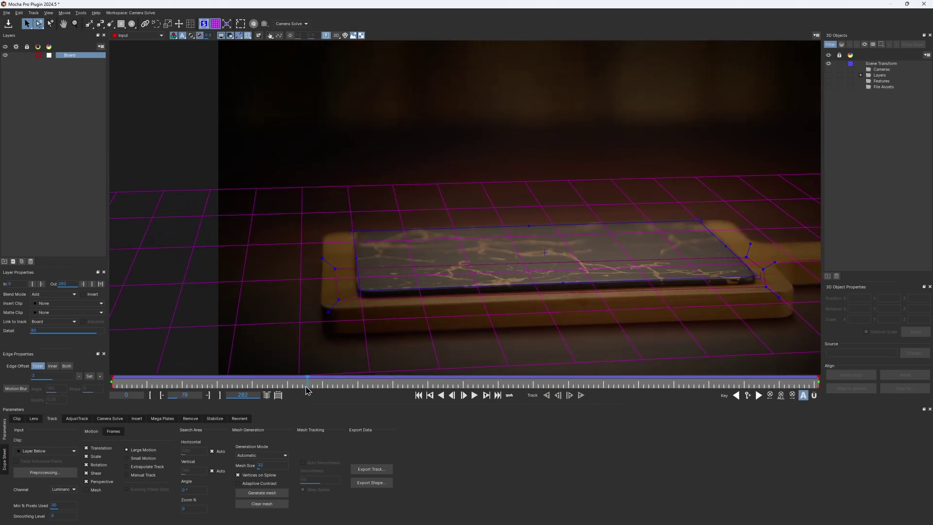
pyautogui.click(216, 24)
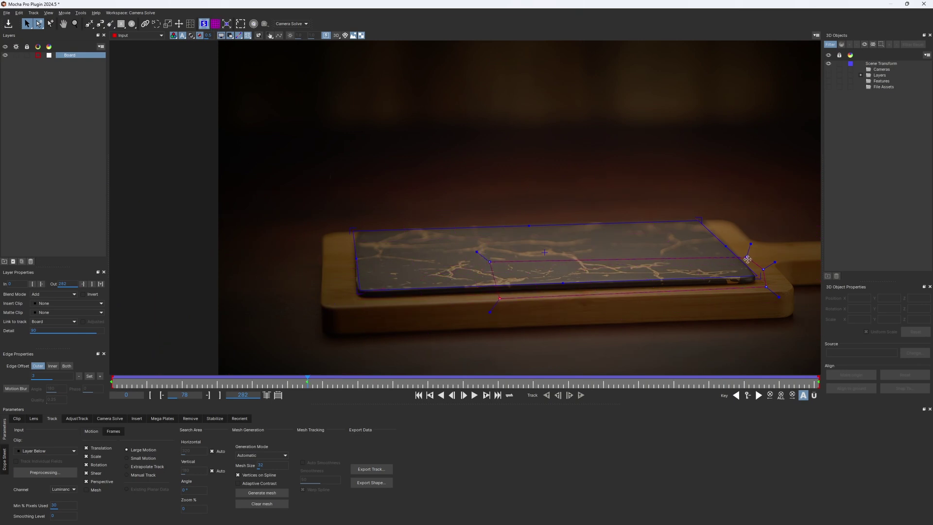
pyautogui.click(579, 395)
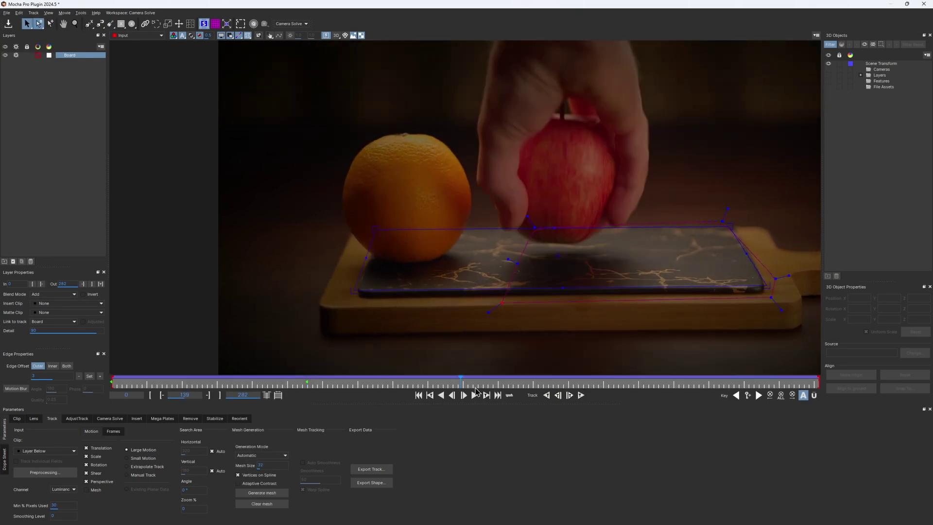
# - Pull the spline's lower-left corner out where fruit covers the board, then track on to the clip end
pyautogui.moveTo(459, 382); pyautogui.dragTo(445, 385)
pyautogui.moveTo(401, 308); pyautogui.dragTo(329, 304)
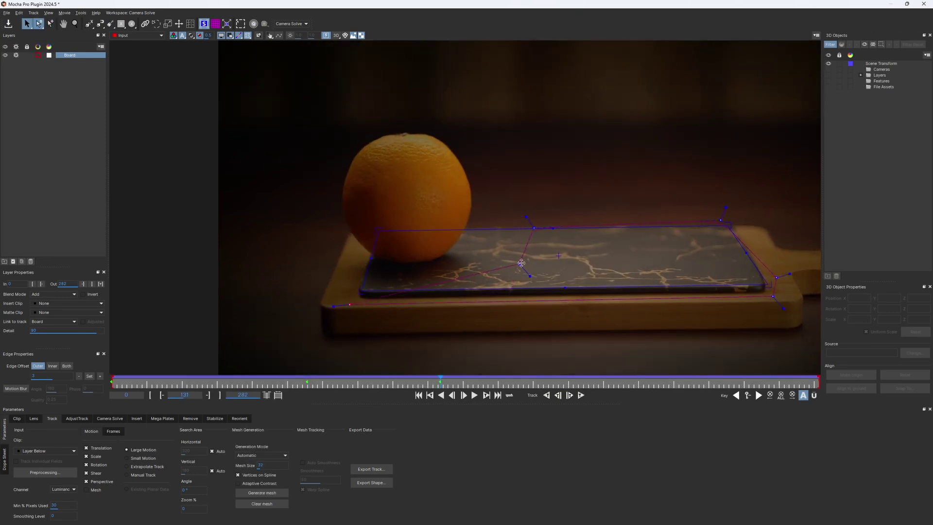
pyautogui.click(534, 227)
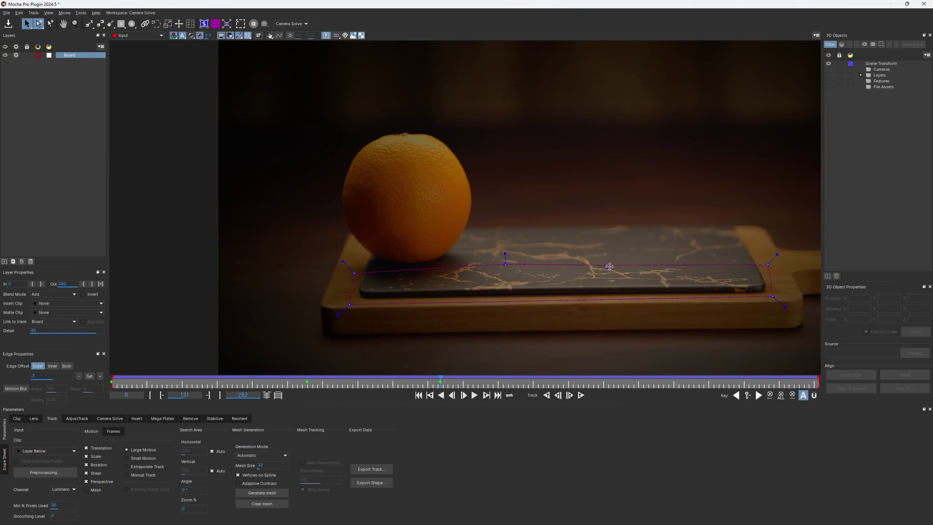
pyautogui.press('a')
pyautogui.click(581, 395)
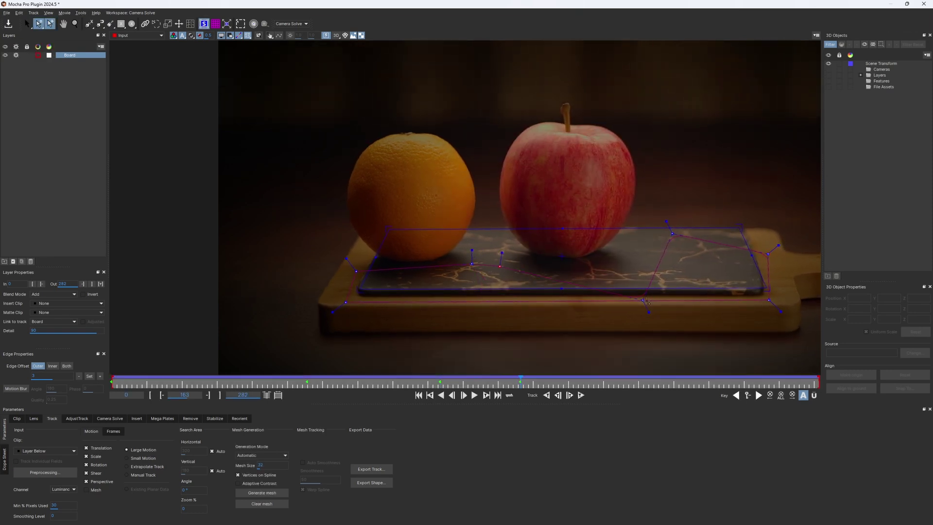
pyautogui.click(581, 395)
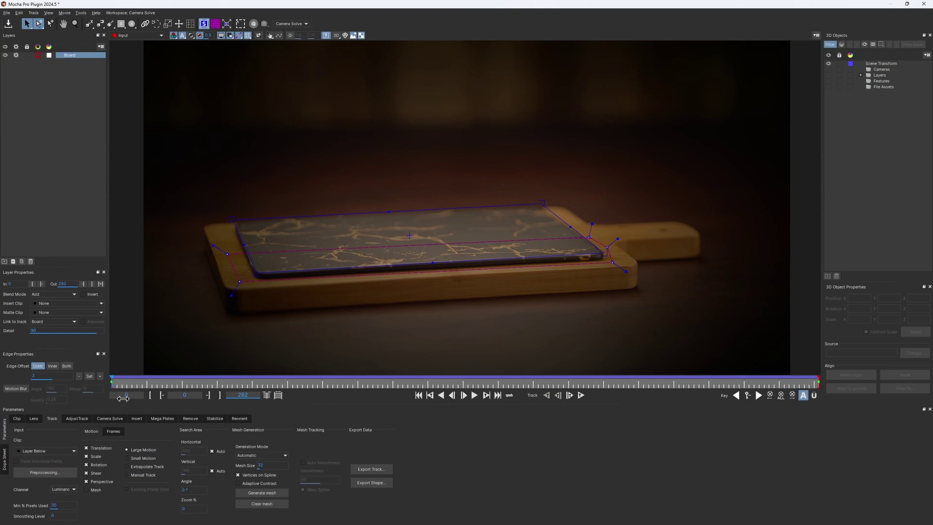
# - Set preprocessing High Pass to 2.8 and Contrast to 91.2, with Preview off, and close the panel
pyautogui.click(51, 475)
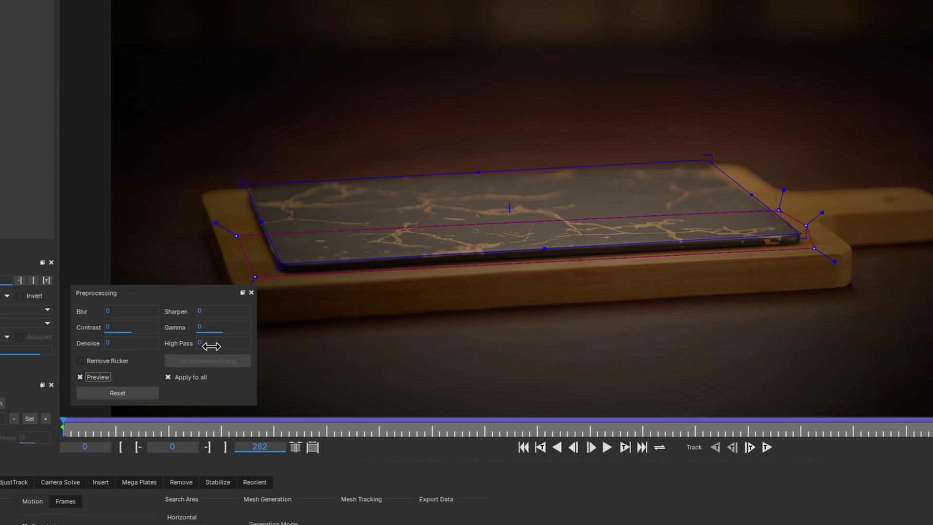
pyautogui.moveTo(211, 346); pyautogui.dragTo(216, 346)
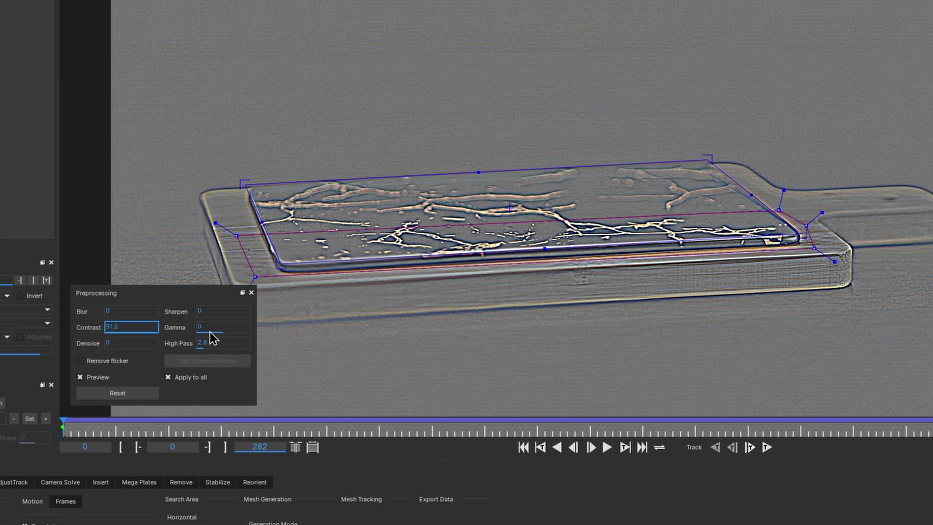
pyautogui.click(97, 377)
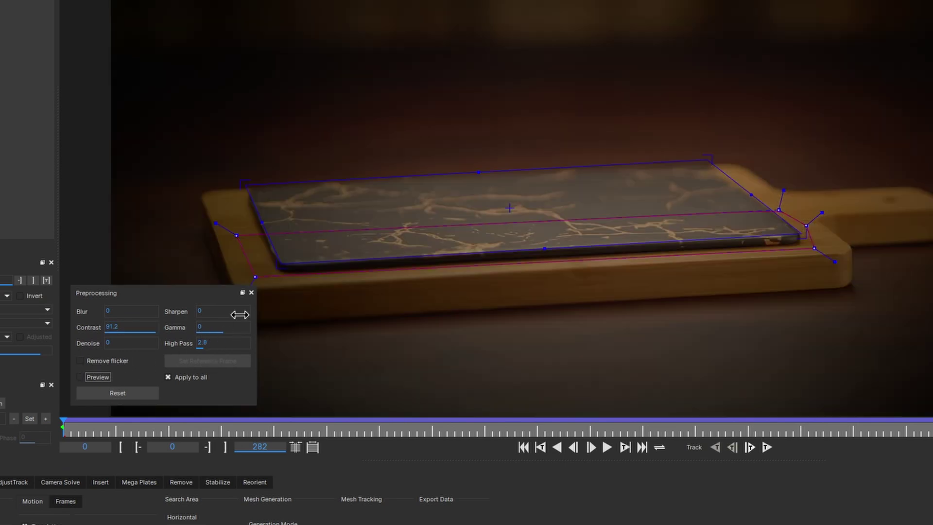
pyautogui.click(251, 293)
# - Retrack the board, insert a Grid8x8 checkerboard at frame 55, and play to check it
pyautogui.click(767, 447)
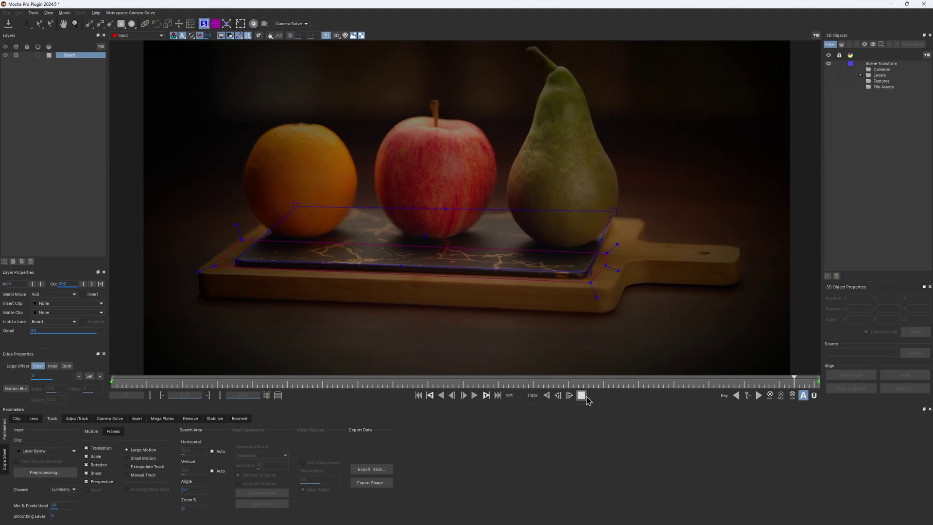
pyautogui.click(250, 382)
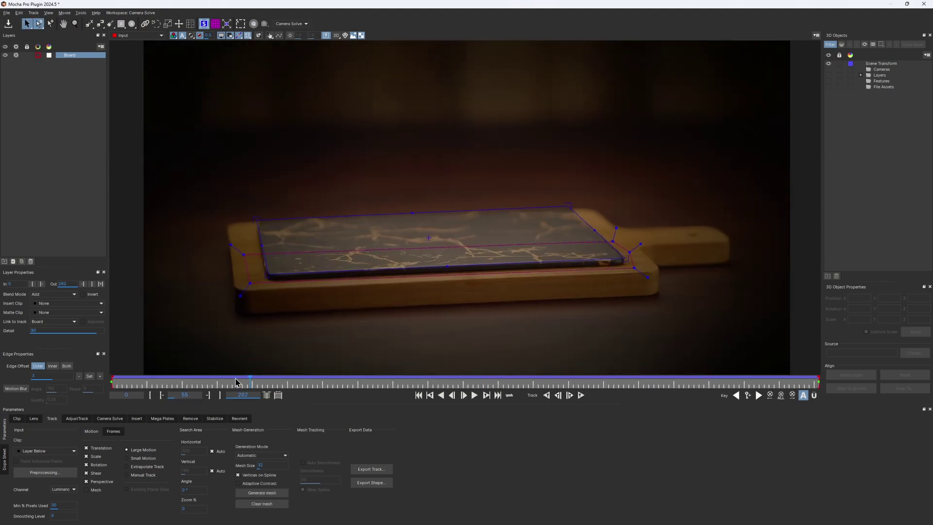
pyautogui.click(51, 303)
pyautogui.click(53, 335)
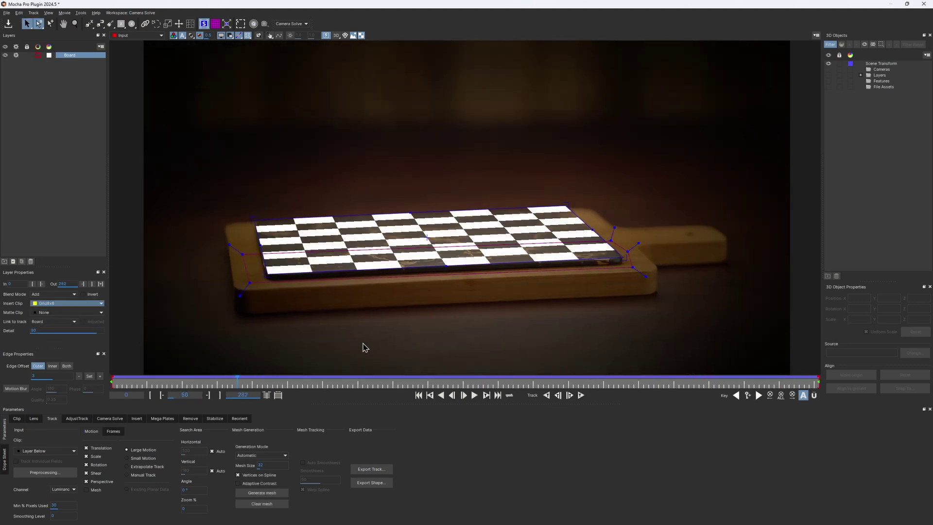
pyautogui.press('space')
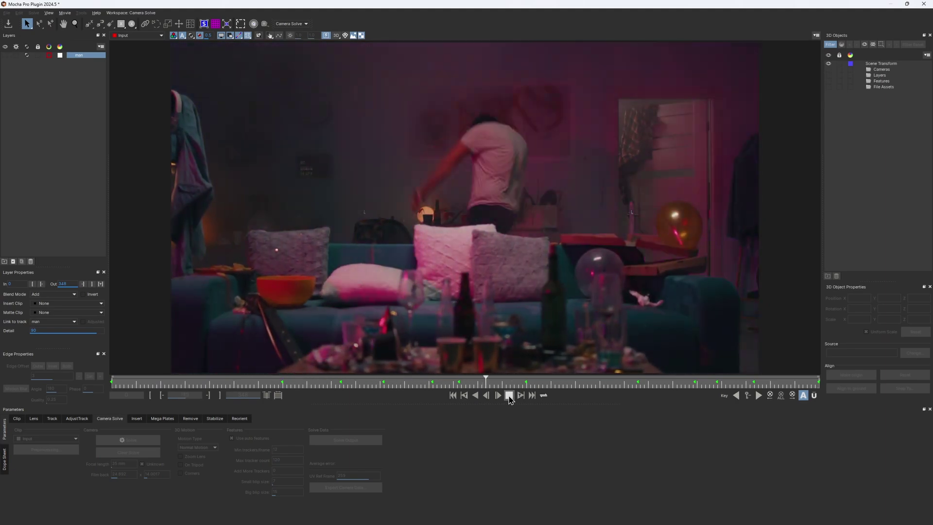
# - Show the man layer, scrub the footage, then camera-solve and review it at average error 2.96881
pyautogui.click(508, 396)
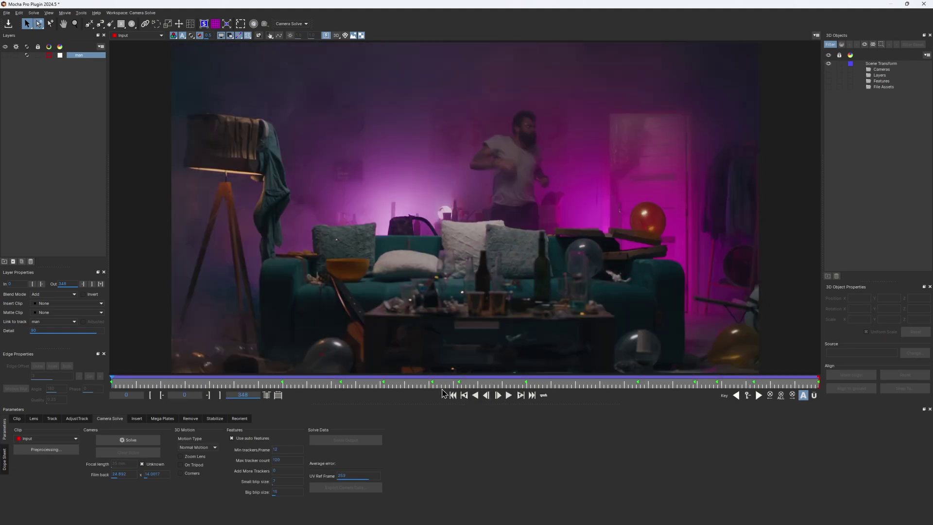
pyautogui.click(7, 55)
pyautogui.moveTo(117, 384)
pyautogui.mouseDown()
pyautogui.moveTo(347, 385)
pyautogui.moveTo(108, 385)
pyautogui.mouseUp()
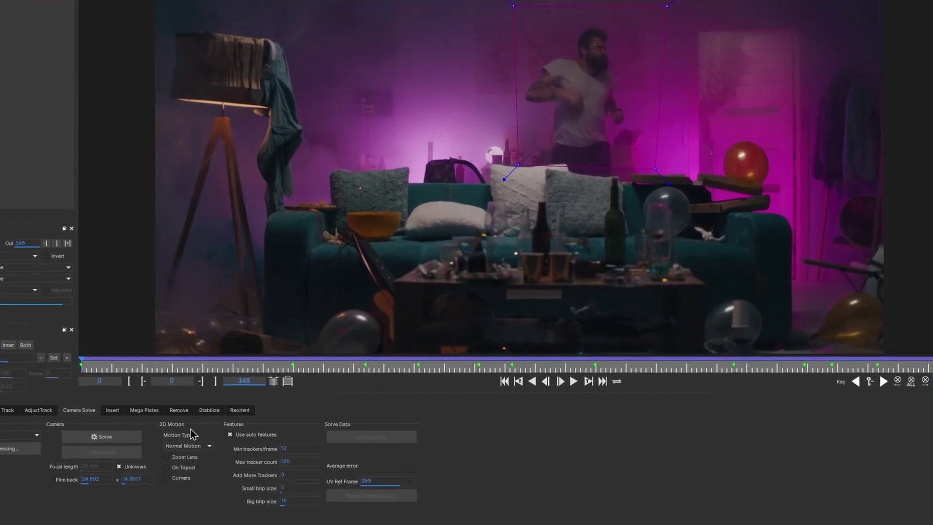
pyautogui.click(107, 439)
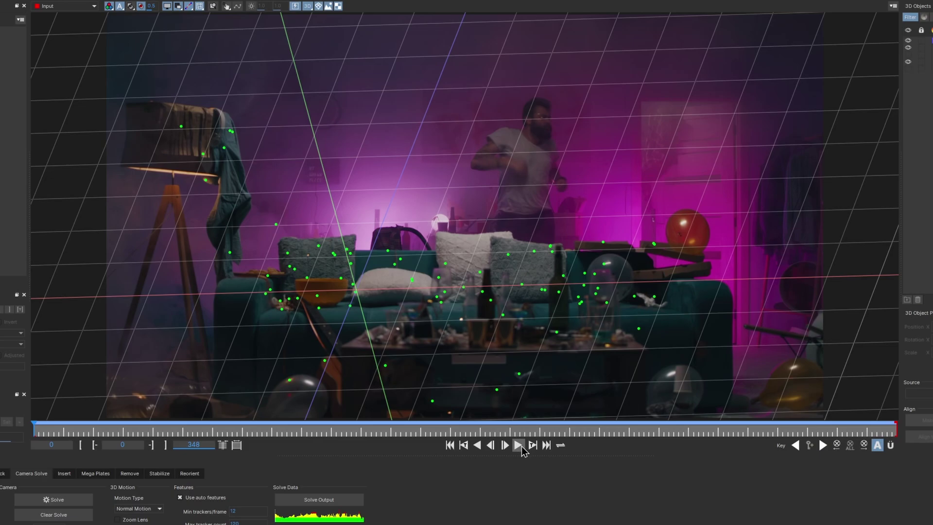
pyautogui.click(509, 396)
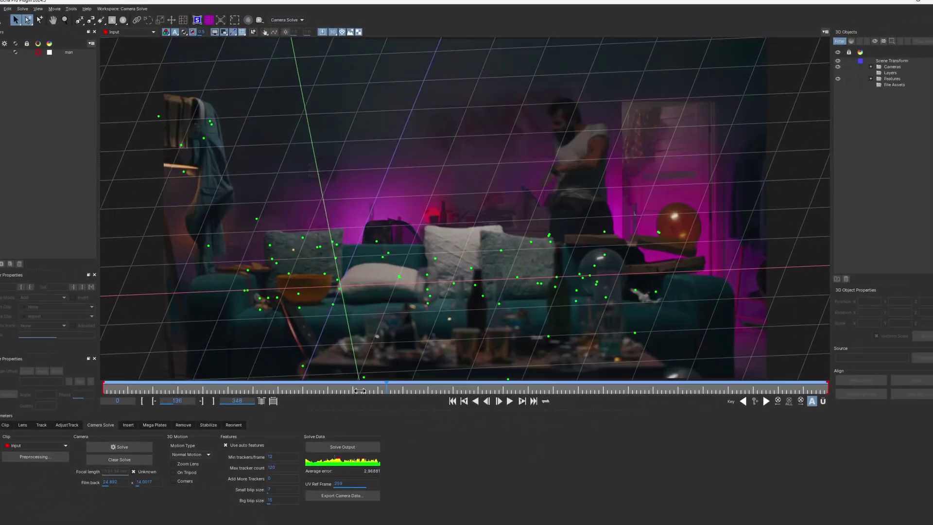
pyautogui.moveTo(359, 390); pyautogui.dragTo(99, 390)
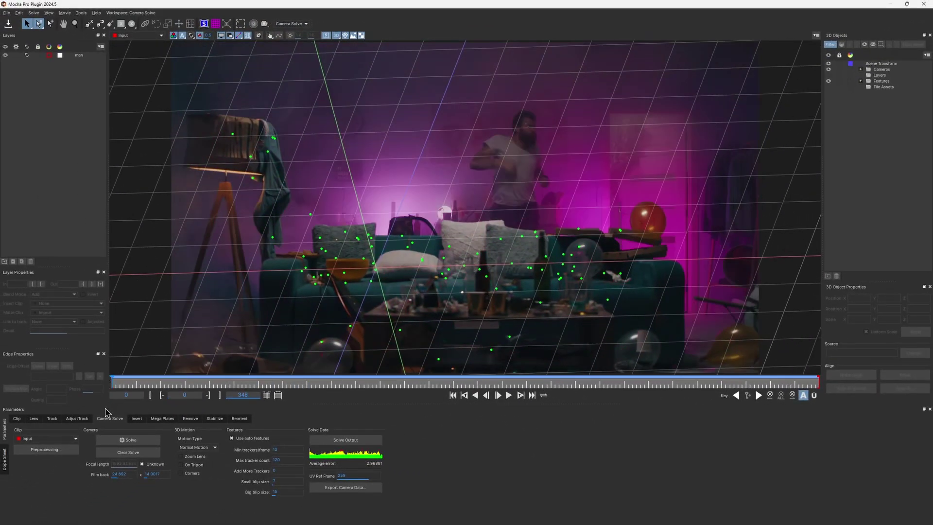
# - Preview the clip with High Pass 2.8 and boosted Contrast, then turn the preview off
pyautogui.click(46, 449)
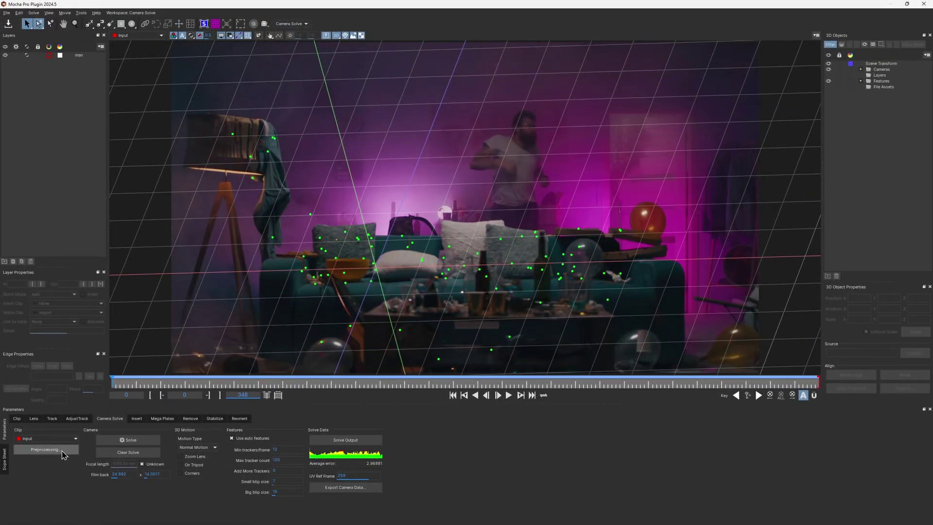
pyautogui.click(83, 365)
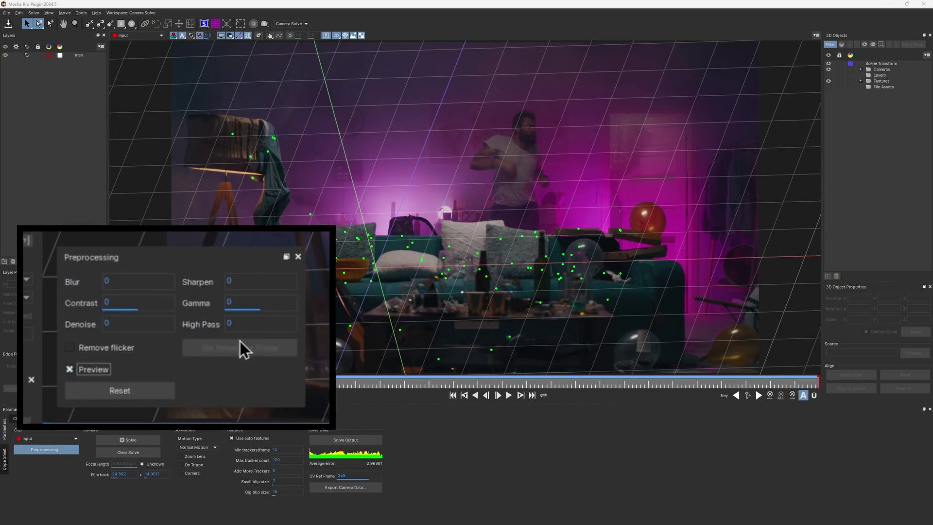
pyautogui.moveTo(251, 327); pyautogui.dragTo(262, 327)
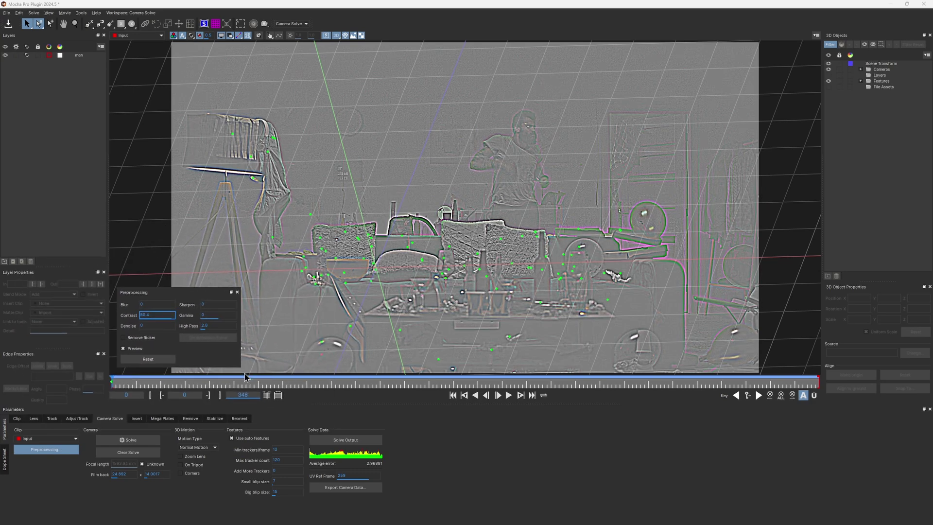
pyautogui.click(509, 395)
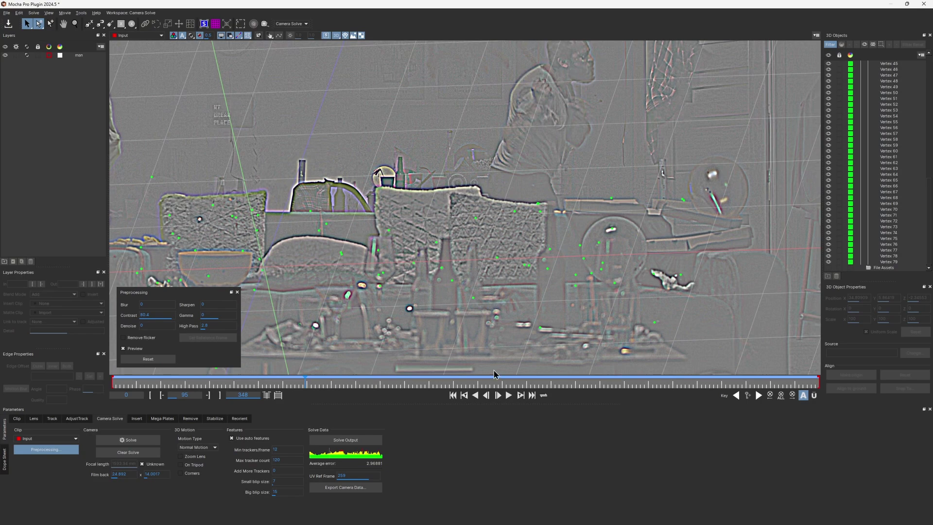
pyautogui.scroll(-4, 559, 274)
pyautogui.moveTo(306, 381); pyautogui.dragTo(108, 387)
pyautogui.click(123, 348)
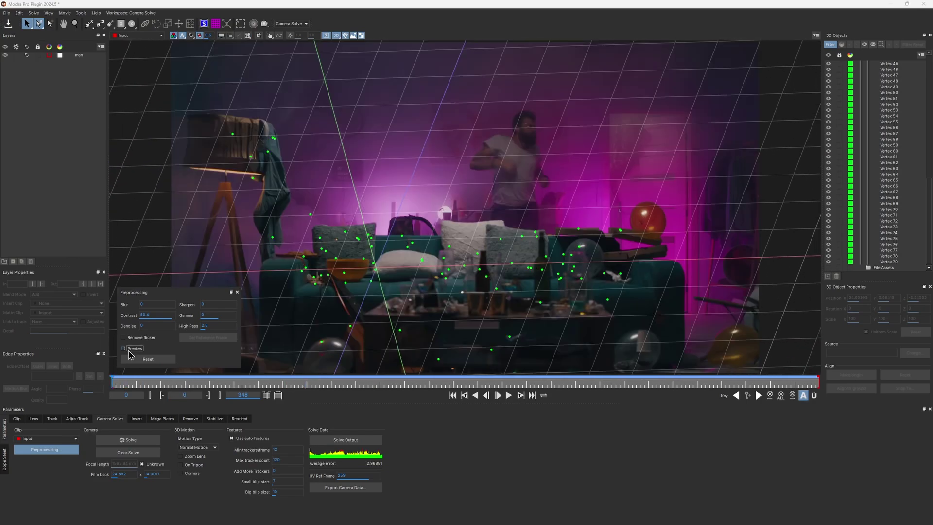
# - Clear the old solve and re-solve with preprocessing, dropping average error from 2.96881 to 0.804506
pyautogui.click(237, 293)
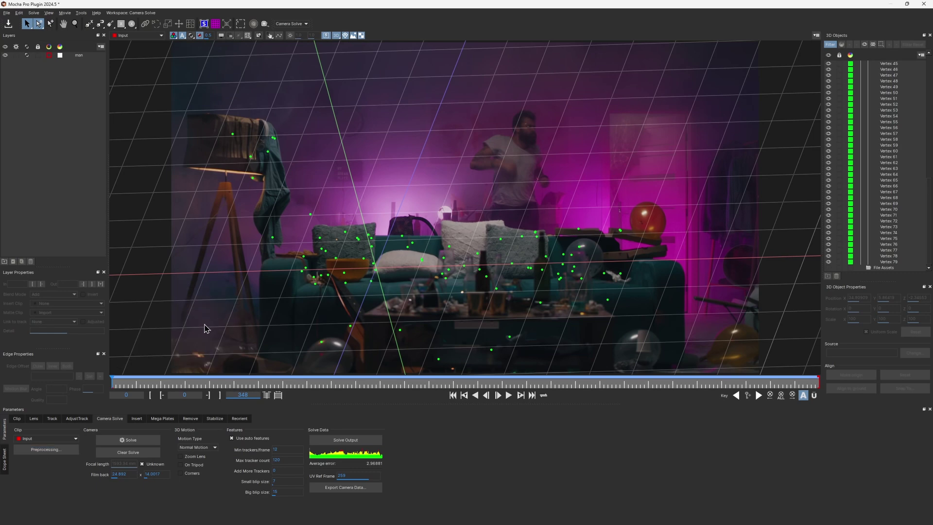
pyautogui.click(139, 456)
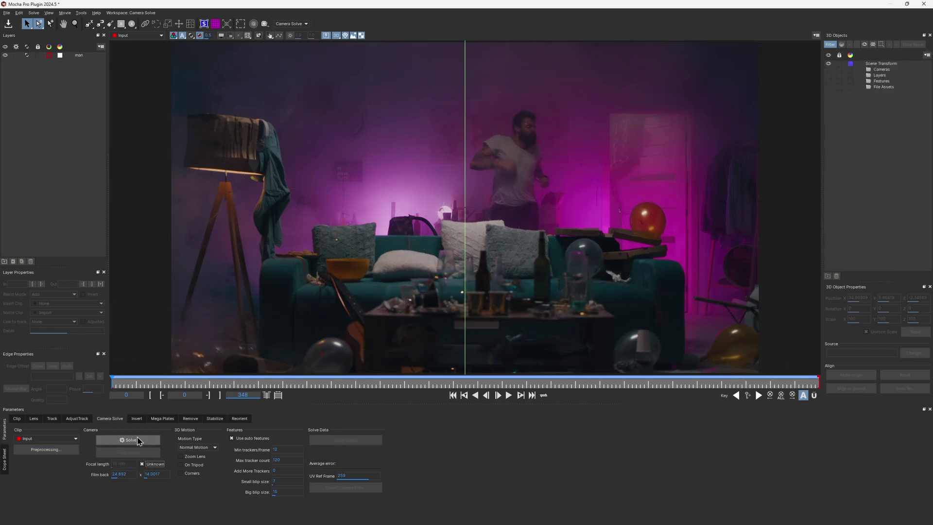
pyautogui.click(138, 440)
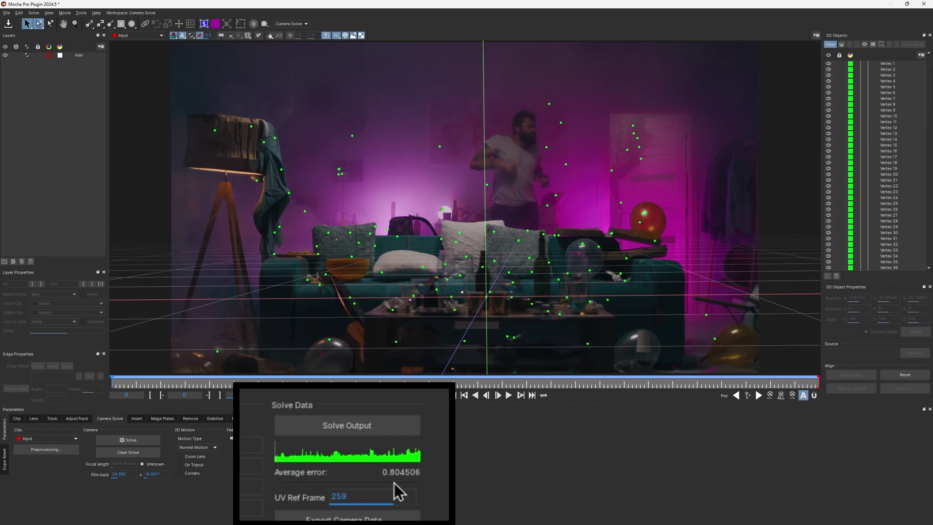
pyautogui.click(509, 395)
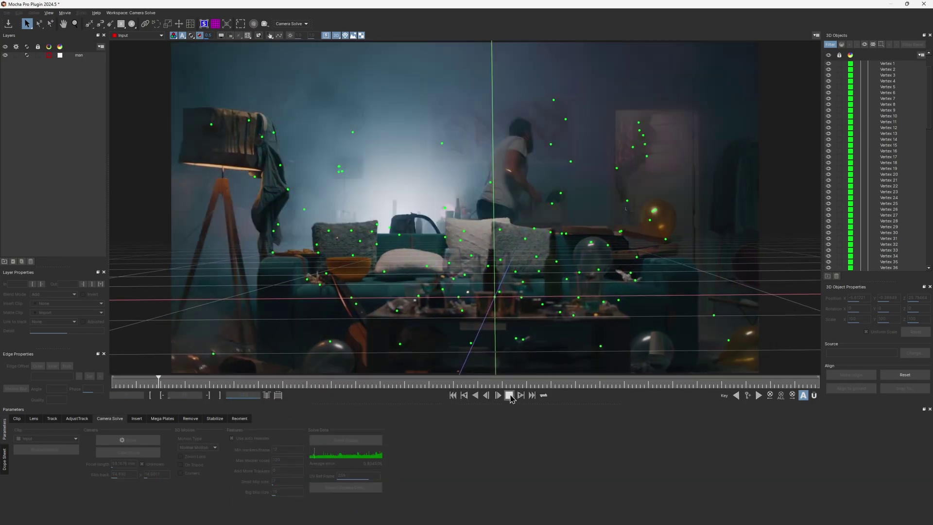